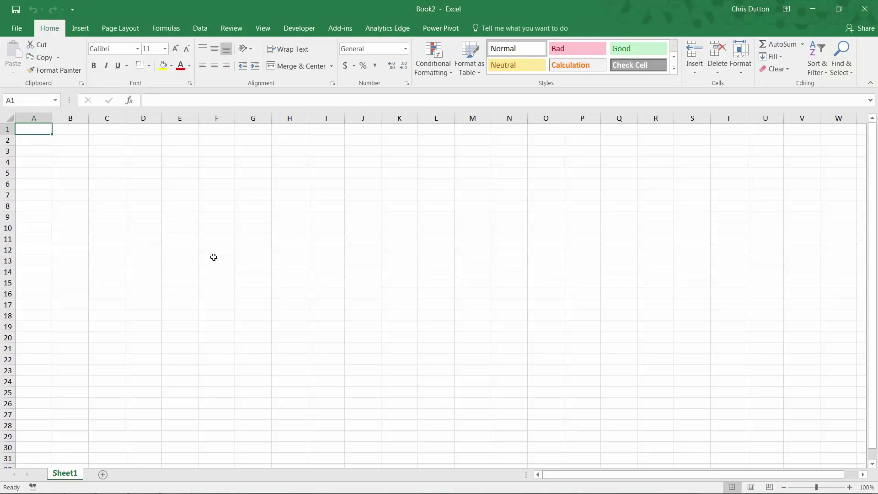
# Step: Start a From CSV import via Data > New Query > From File to browse the FoodMart Data folder
pyautogui.click(205, 32)
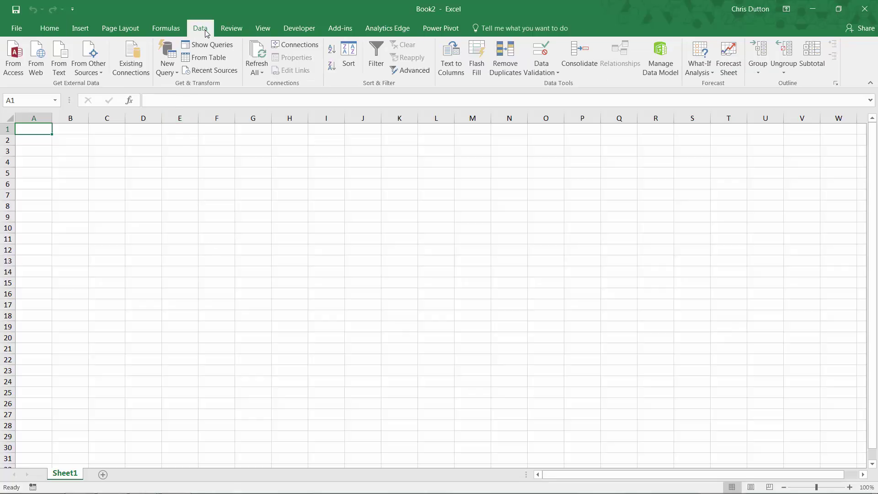
pyautogui.click(169, 74)
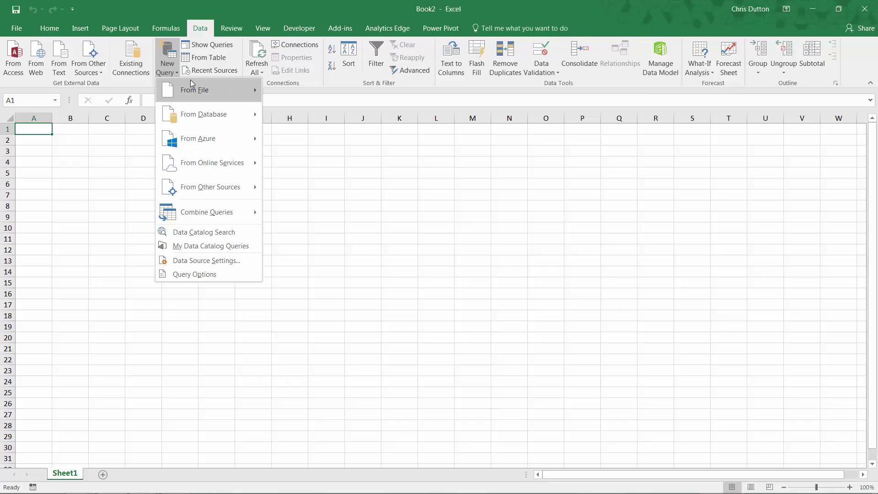
pyautogui.moveTo(228, 90)
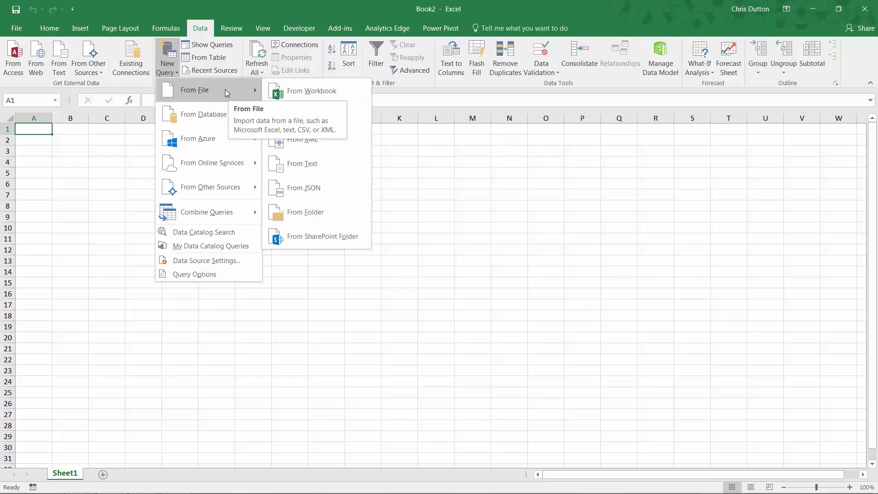
pyautogui.click(327, 119)
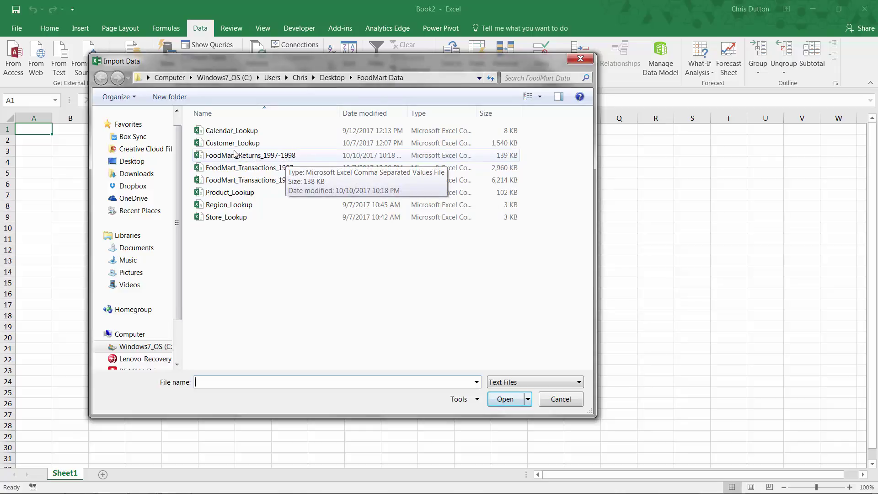
# Step: Open Customer_Lookup.csv for preview and check the Load / Load To choices without loading
pyautogui.doubleClick(248, 144)
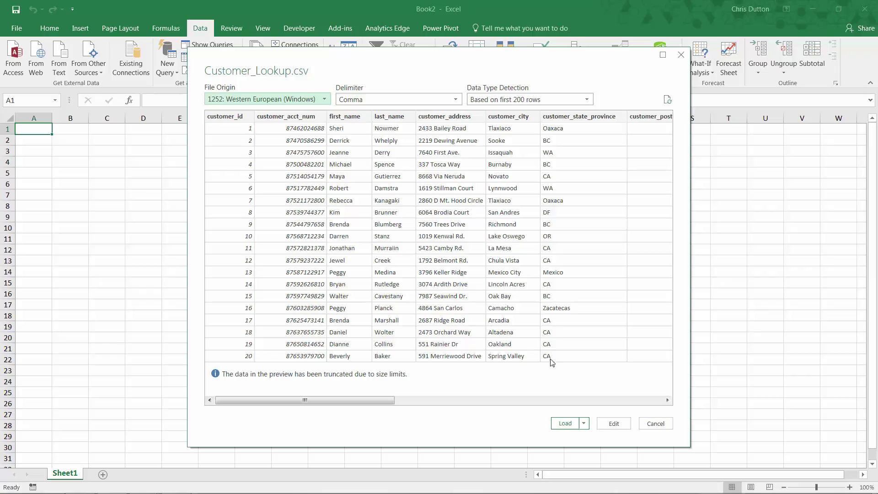
pyautogui.click(585, 424)
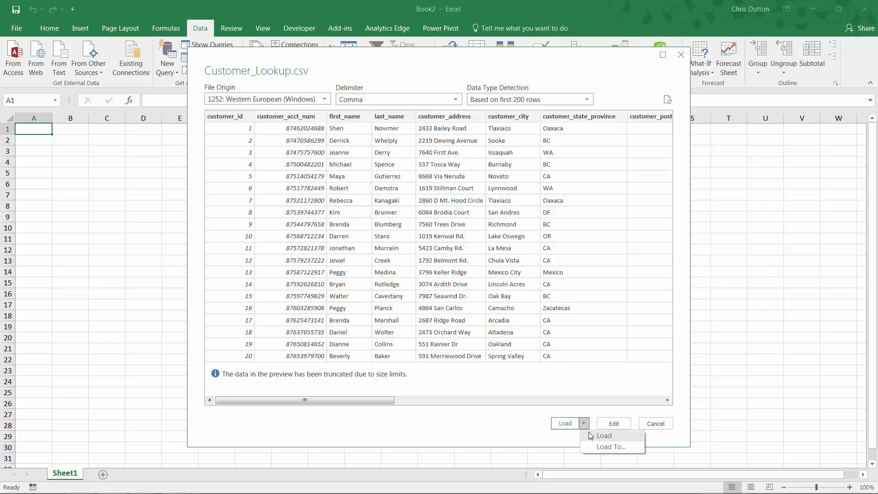
pyautogui.click(584, 424)
pyautogui.click(584, 424)
pyautogui.click(590, 416)
# Step: Open the Customer_Lookup preview in the Query Editor and review its columns and Close & Load options
pyautogui.click(614, 424)
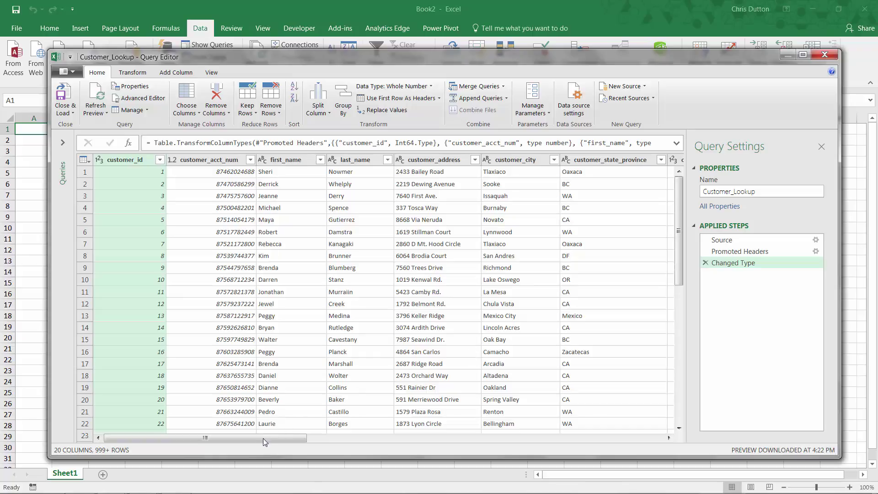
pyautogui.moveTo(263, 438); pyautogui.dragTo(242, 438)
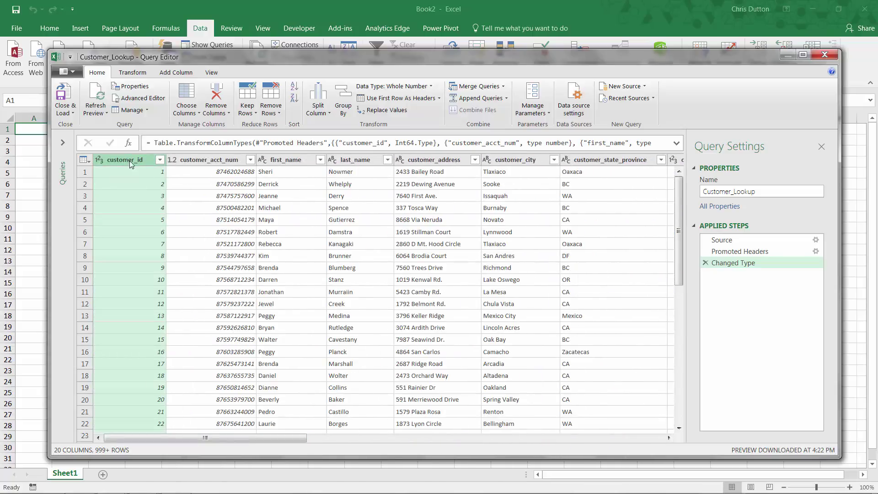
pyautogui.click(71, 113)
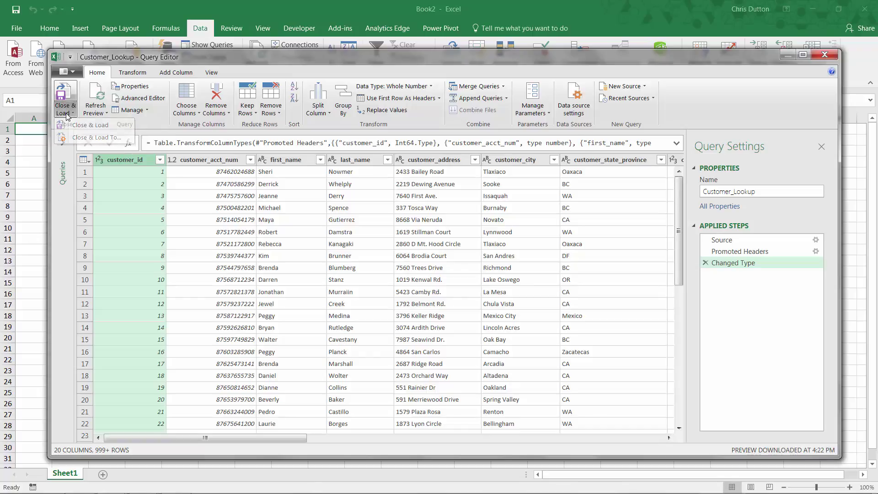
pyautogui.click(70, 113)
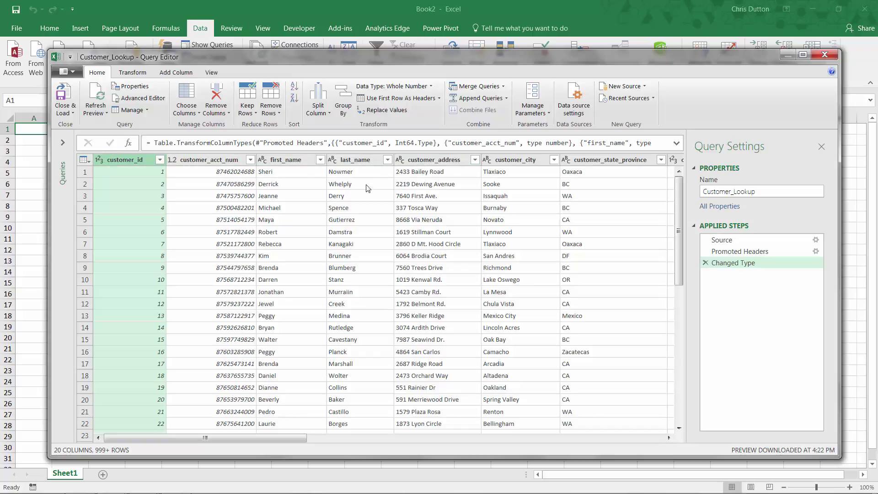
# Step: Keep customer_id as Whole Number and change customer_acct_num to Whole Number, replacing the current conversion
pyautogui.click(99, 160)
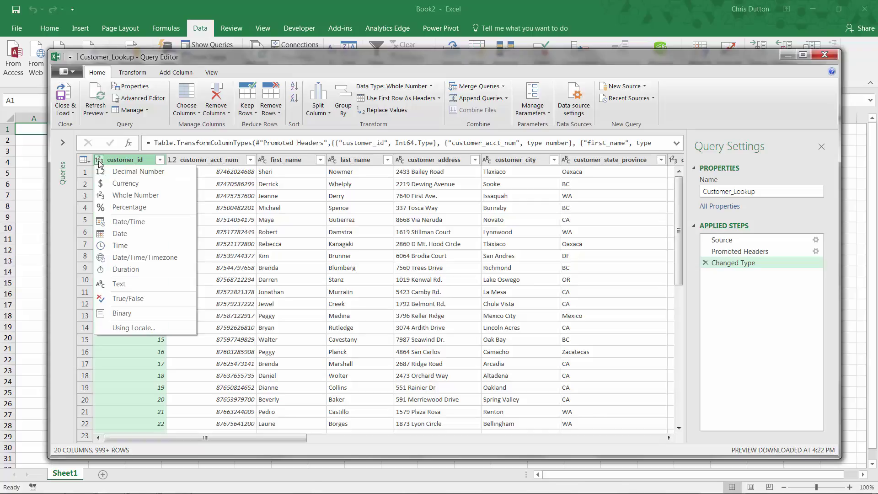
pyautogui.click(114, 163)
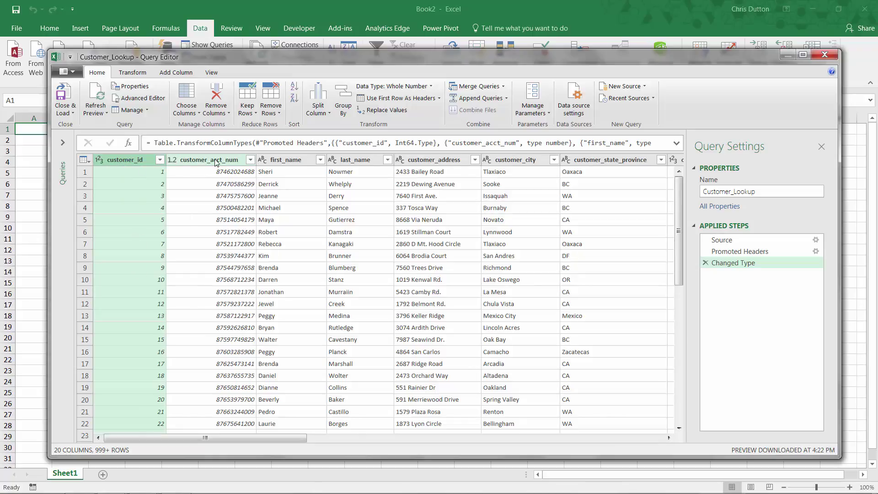
pyautogui.click(172, 161)
pyautogui.click(203, 195)
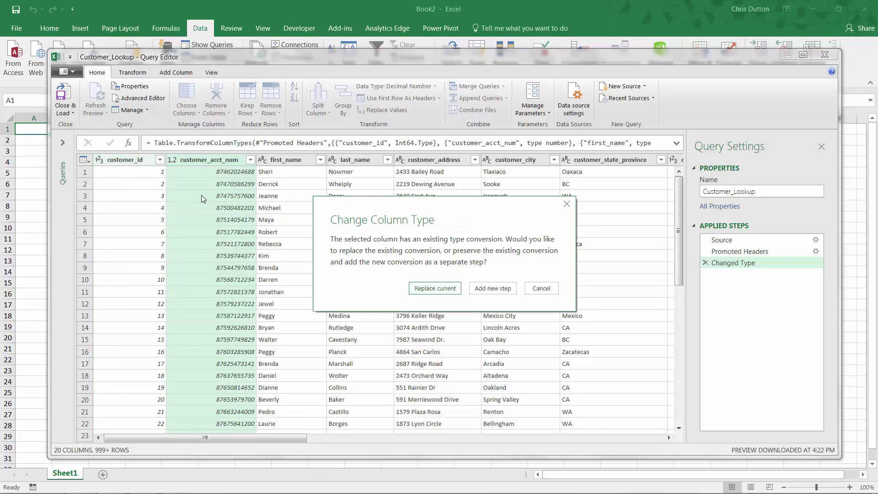
pyautogui.click(435, 289)
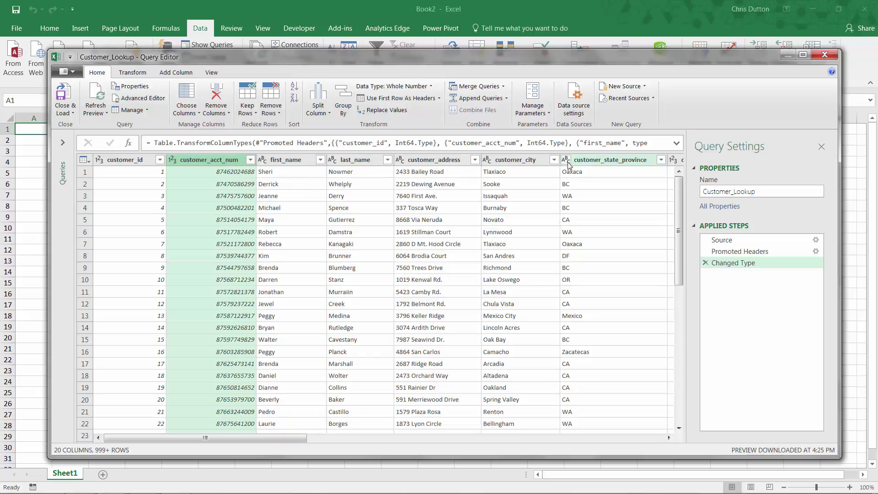
# Step: Change customer_postal_code's type to Text, replacing its existing whole-number conversion
pyautogui.moveTo(265, 438); pyautogui.dragTo(455, 431)
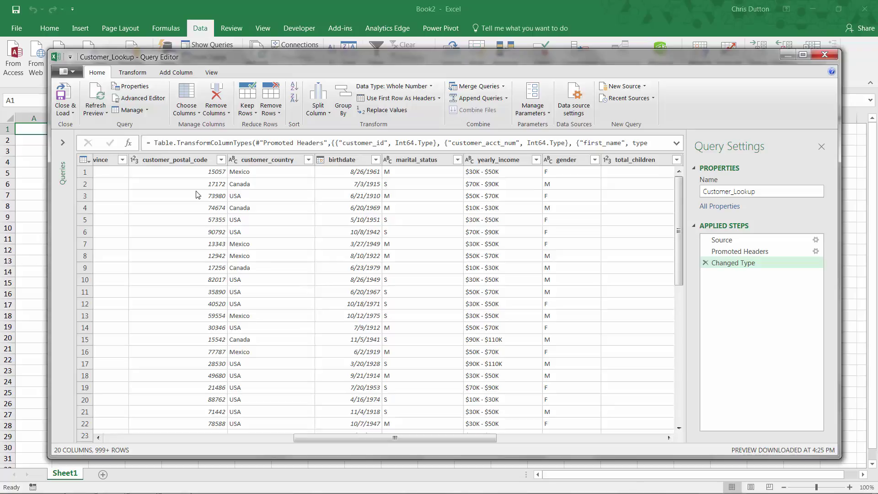
pyautogui.click(134, 160)
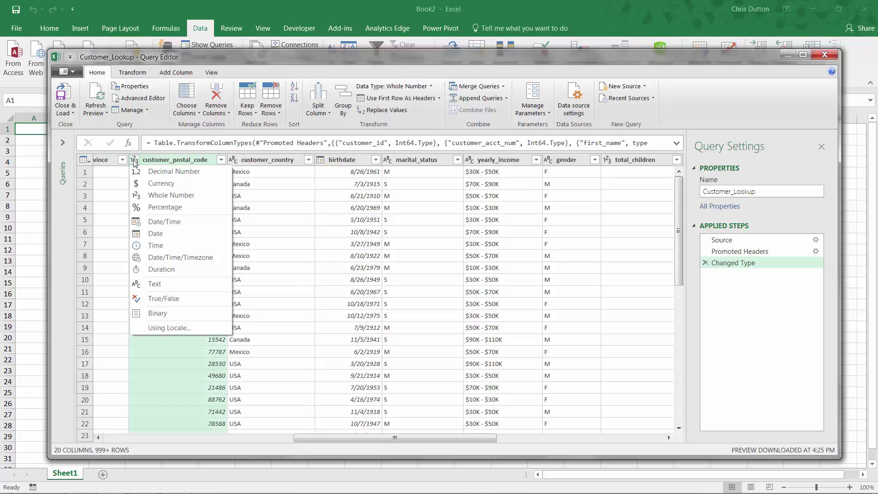
pyautogui.click(155, 284)
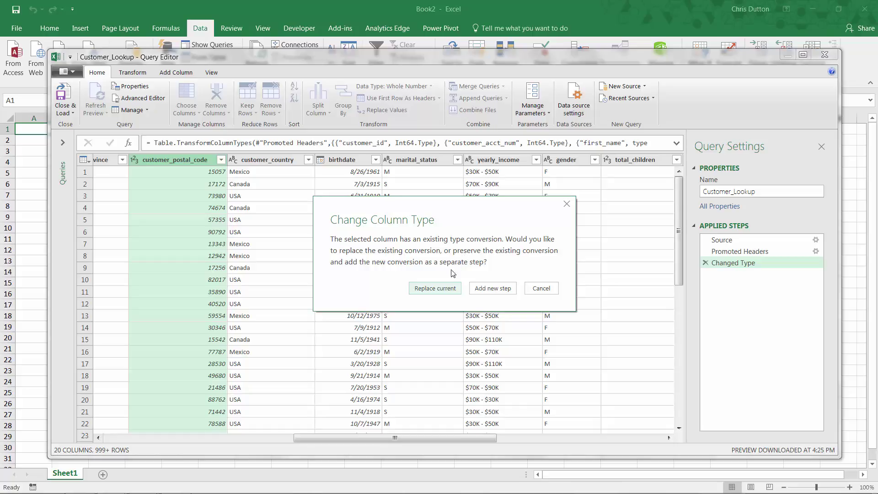
pyautogui.click(436, 288)
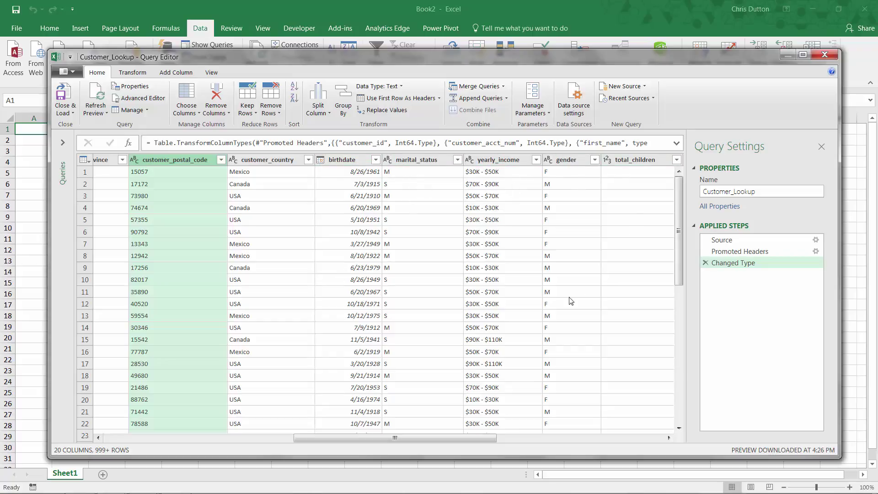
# Step: Delete the customer_acct_num column with Home > Remove Columns, leaving 19 columns
pyautogui.moveTo(473, 440); pyautogui.dragTo(626, 433)
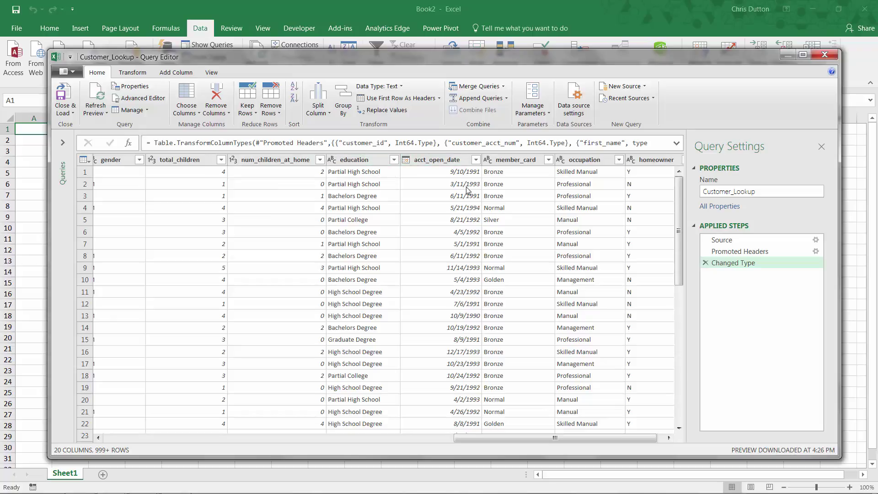
pyautogui.moveTo(569, 436); pyautogui.dragTo(238, 438)
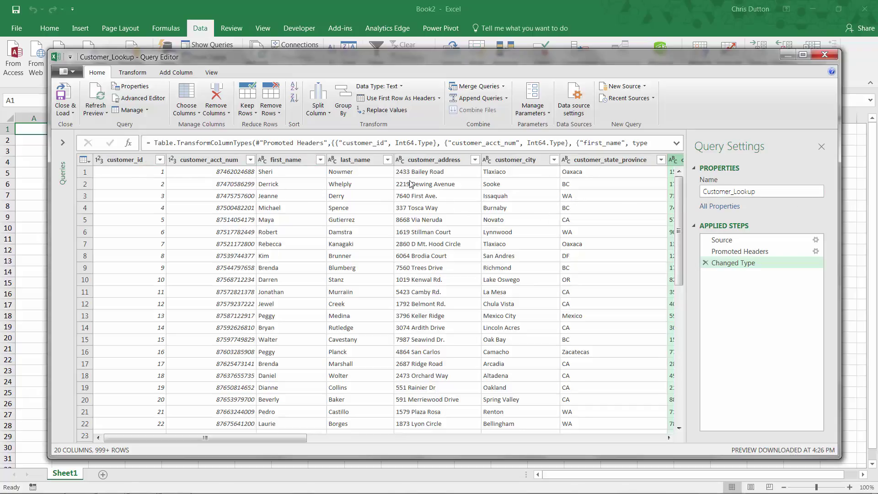
pyautogui.click(210, 160)
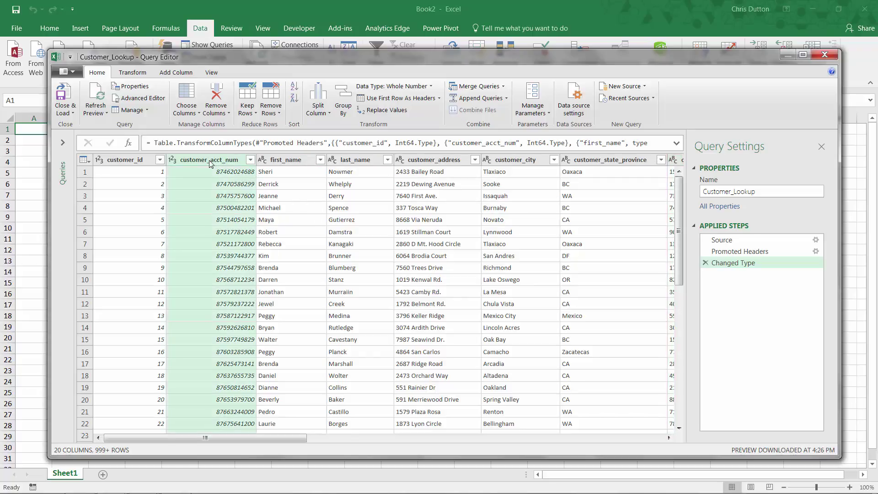
pyautogui.rightClick(210, 162)
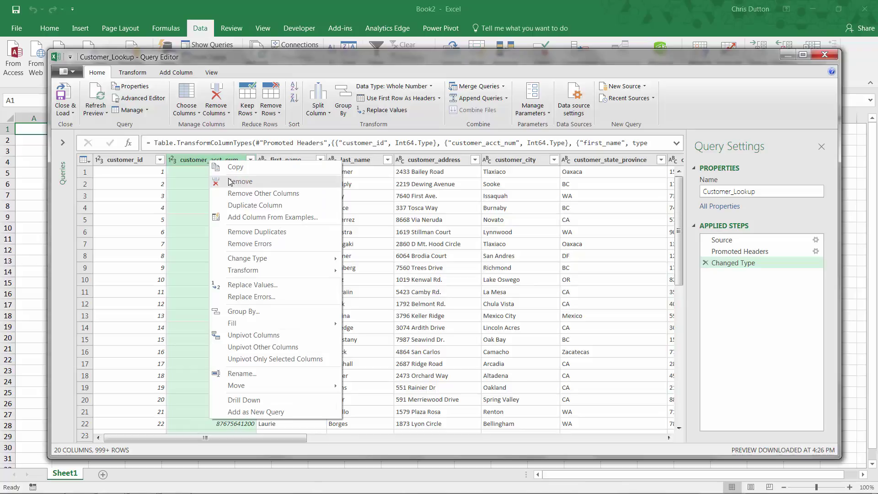
pyautogui.press('Escape')
pyautogui.click(216, 112)
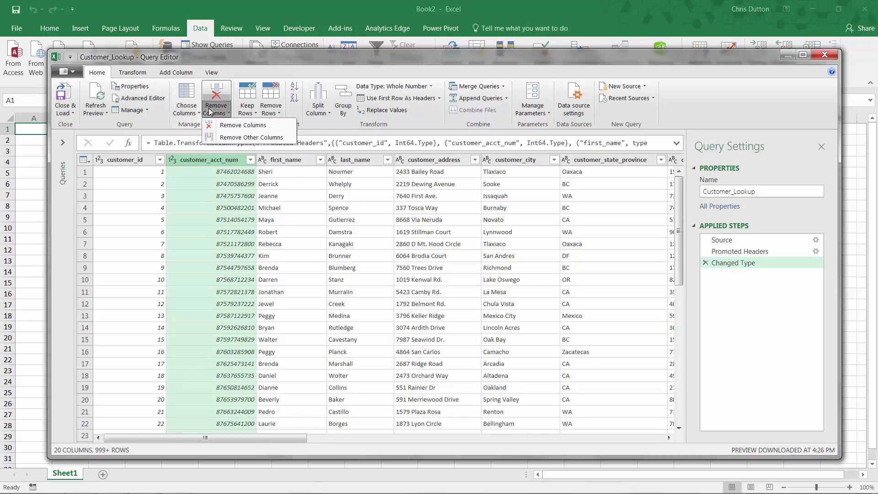
pyautogui.click(241, 126)
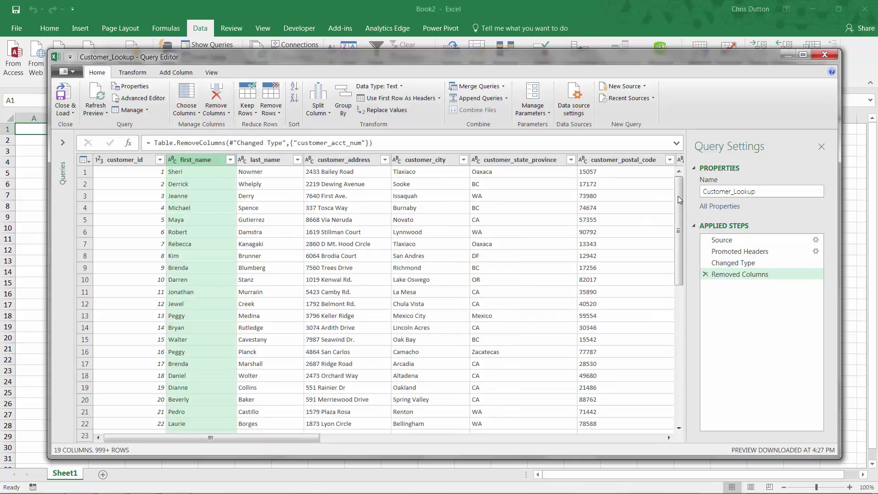
pyautogui.moveTo(679, 200); pyautogui.dragTo(682, 181)
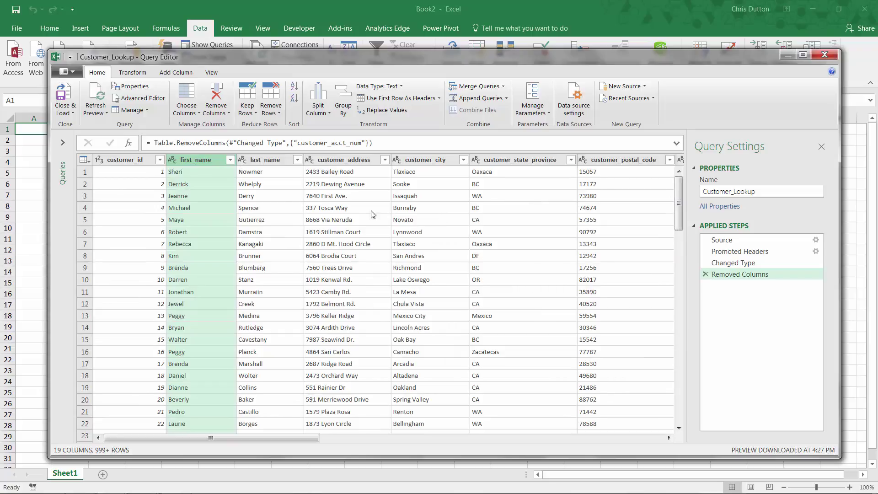
# Step: Sort the query by customer_id ascending so rows run 1, 2, 3
pyautogui.click(140, 162)
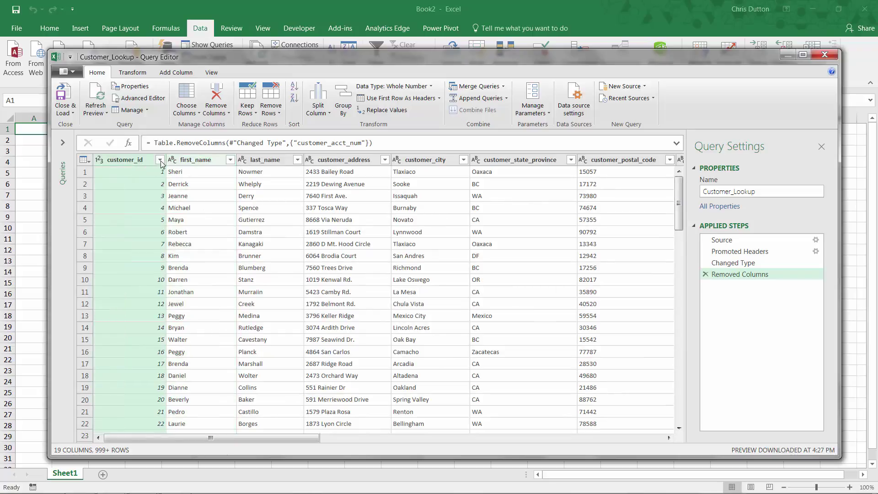
pyautogui.click(160, 160)
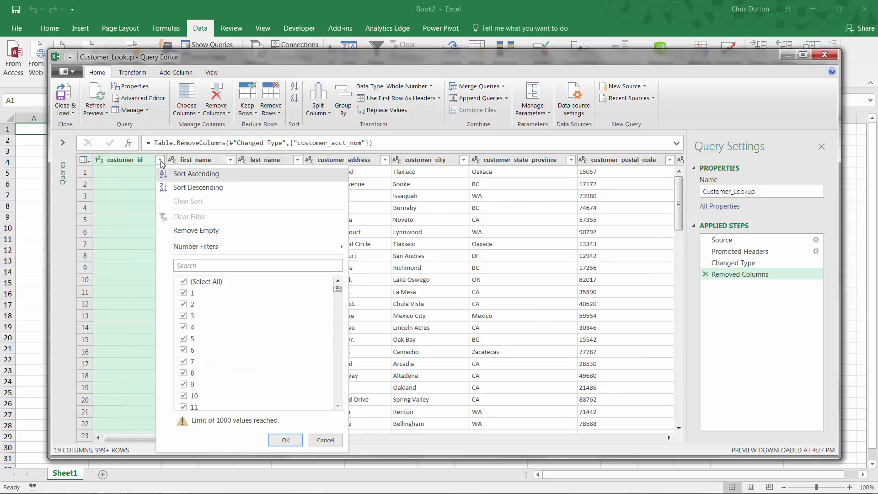
pyautogui.click(205, 173)
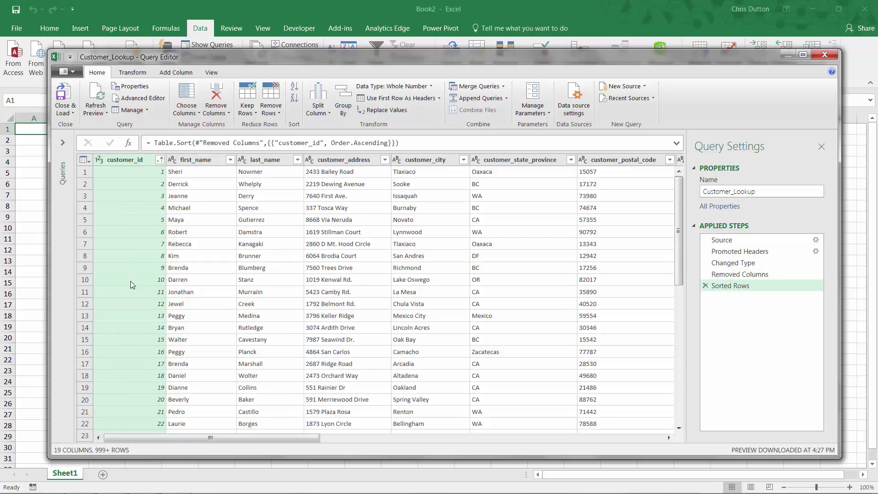
pyautogui.moveTo(679, 199); pyautogui.dragTo(662, 375)
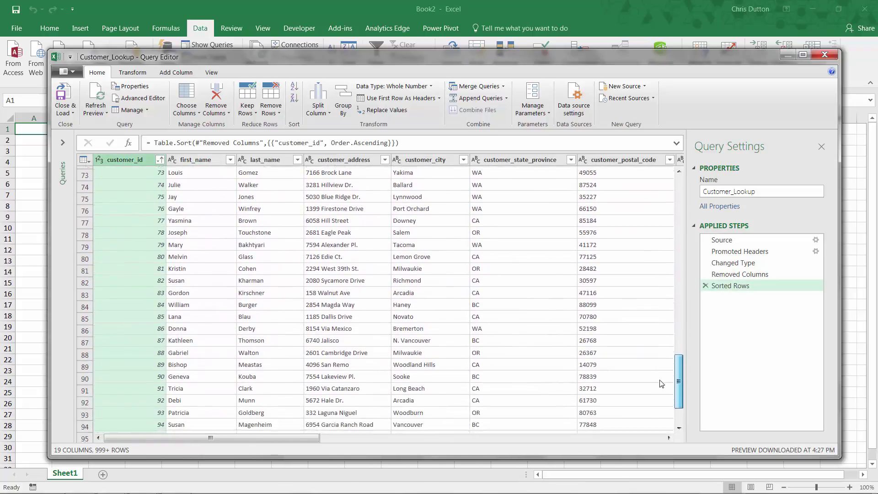
pyautogui.scroll(20, 660, 384)
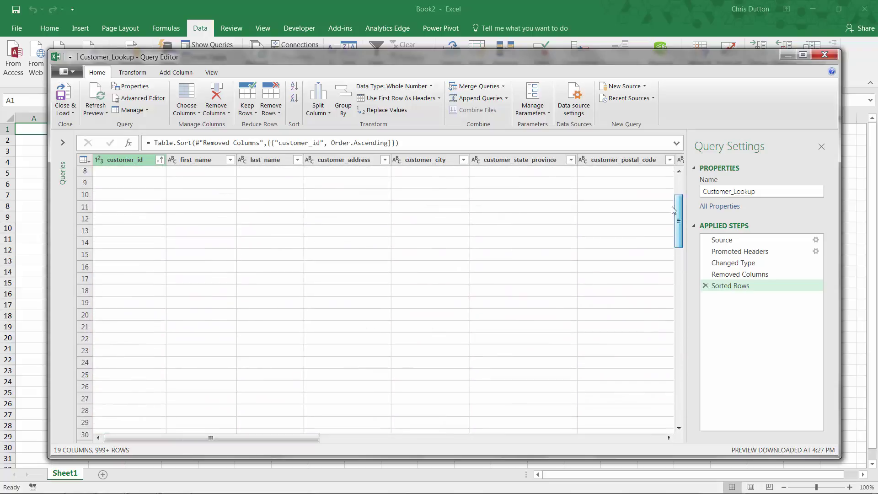
pyautogui.scroll(3, 672, 209)
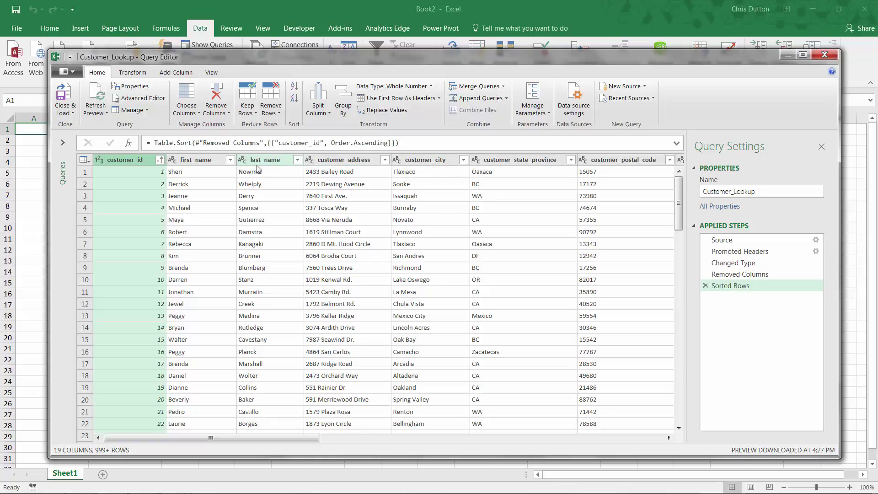
# Step: Close & Load To a connection-only query added to the Data Model, loading 10,281 rows
pyautogui.click(65, 113)
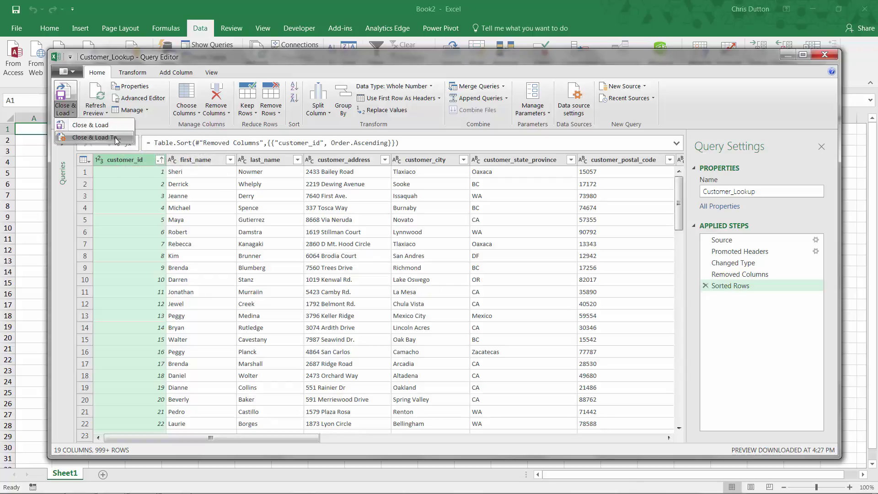
pyautogui.click(114, 138)
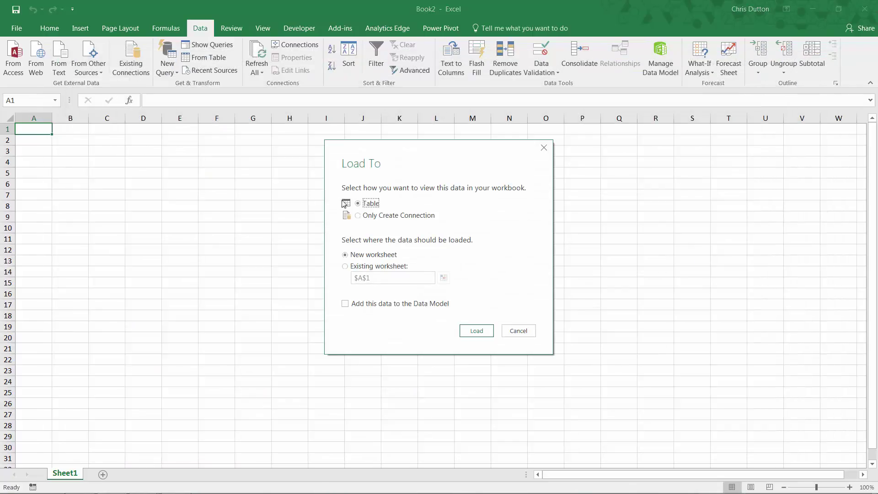
pyautogui.click(358, 216)
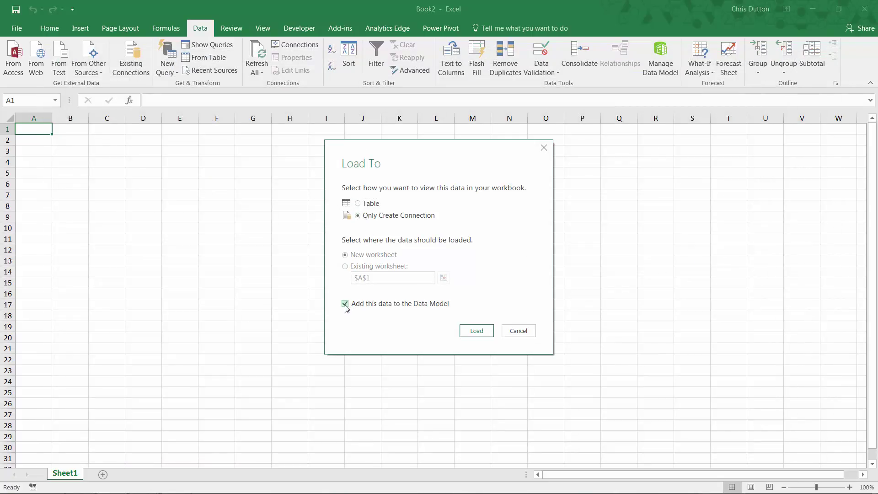
pyautogui.click(478, 332)
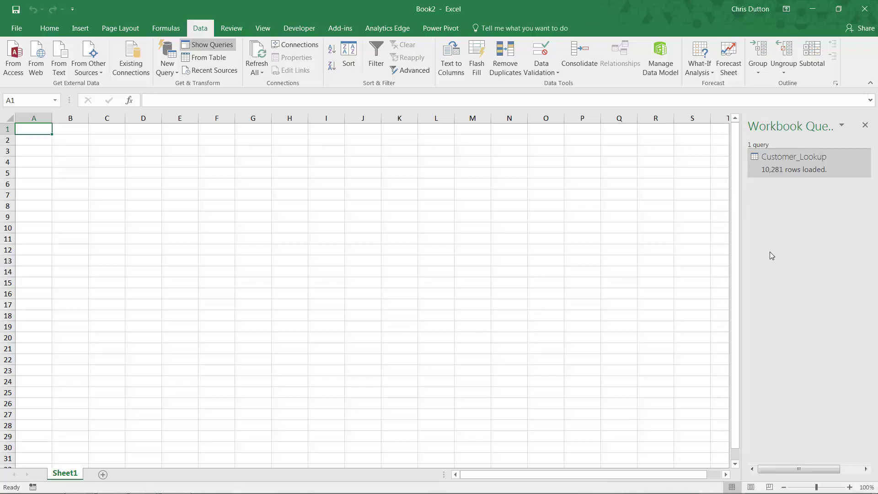
pyautogui.moveTo(744, 266); pyautogui.dragTo(690, 263)
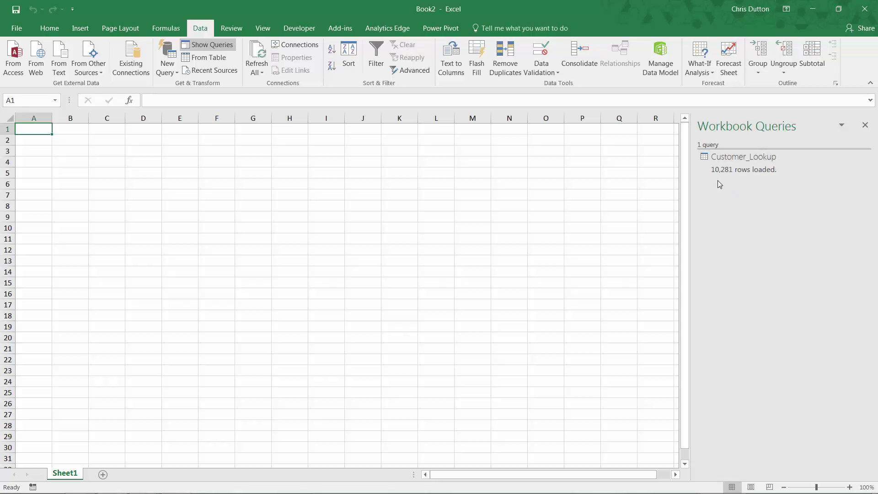
pyautogui.moveTo(710, 165)
pyautogui.click(662, 57)
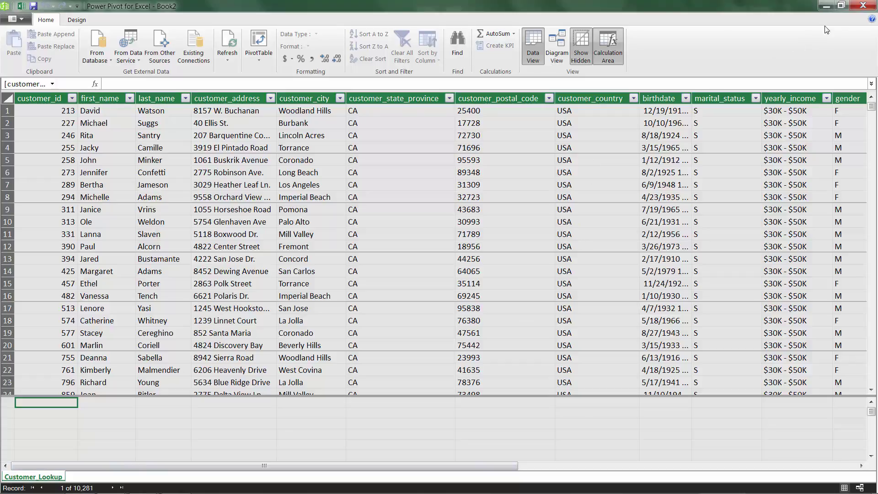
# Step: Close the Data Model window and save the workbook to the Desktop as FoodMart_Data_Model
pyautogui.click(860, 5)
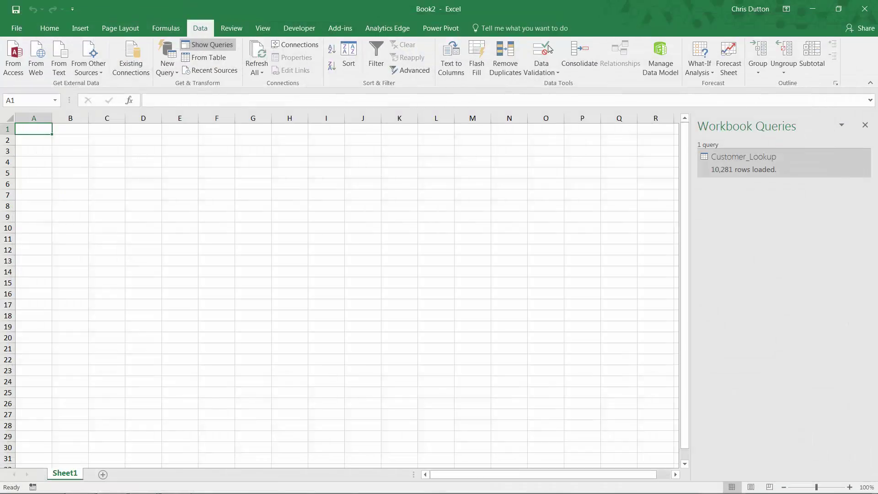
pyautogui.click(25, 26)
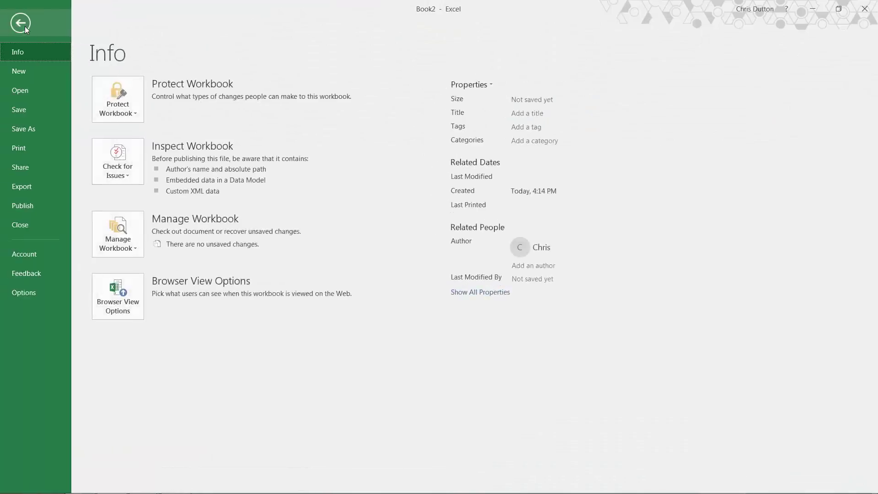
pyautogui.click(30, 130)
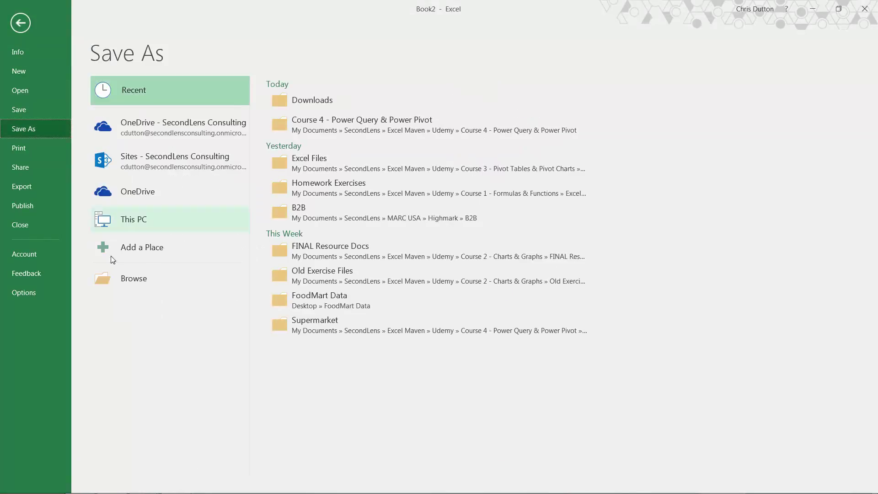
pyautogui.click(133, 276)
pyautogui.click(42, 109)
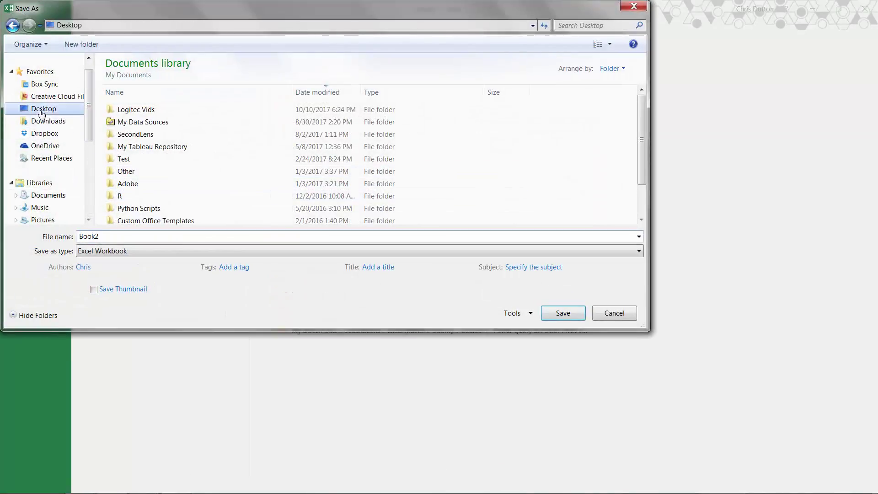
pyautogui.click(107, 237)
pyautogui.write('FoodMa')
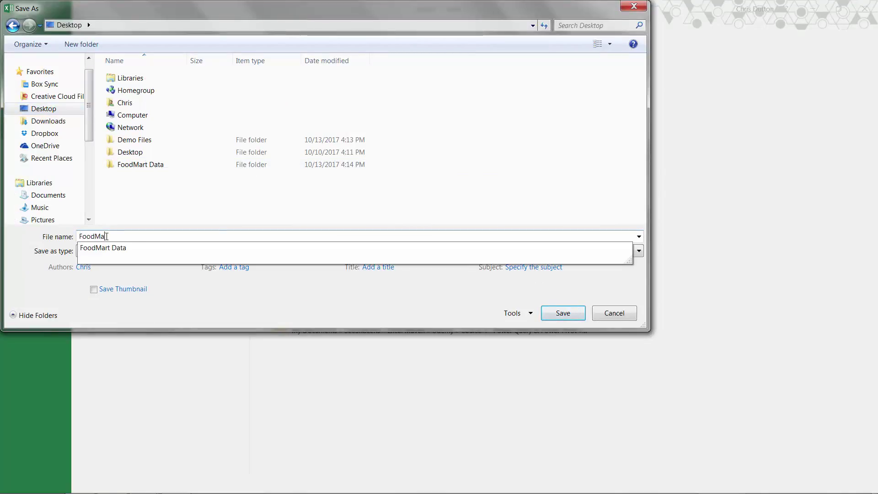
pyautogui.write('rt ')
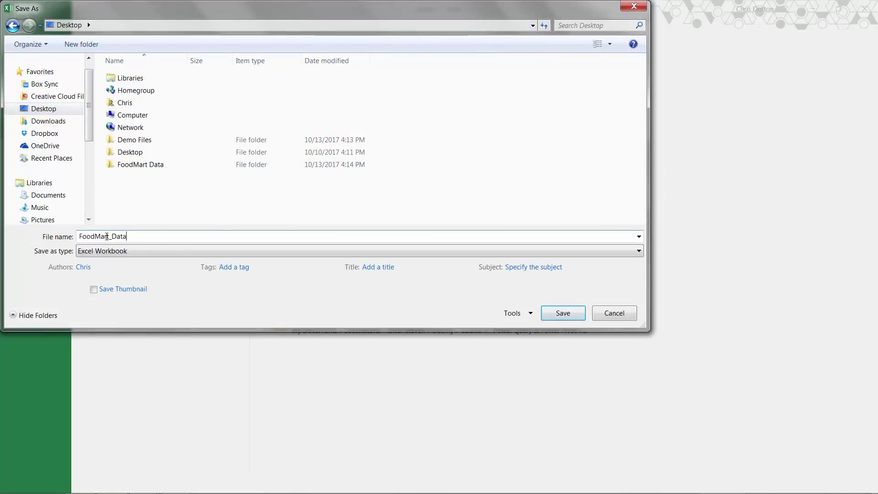
pyautogui.write('Data_Model')
pyautogui.press('Return')
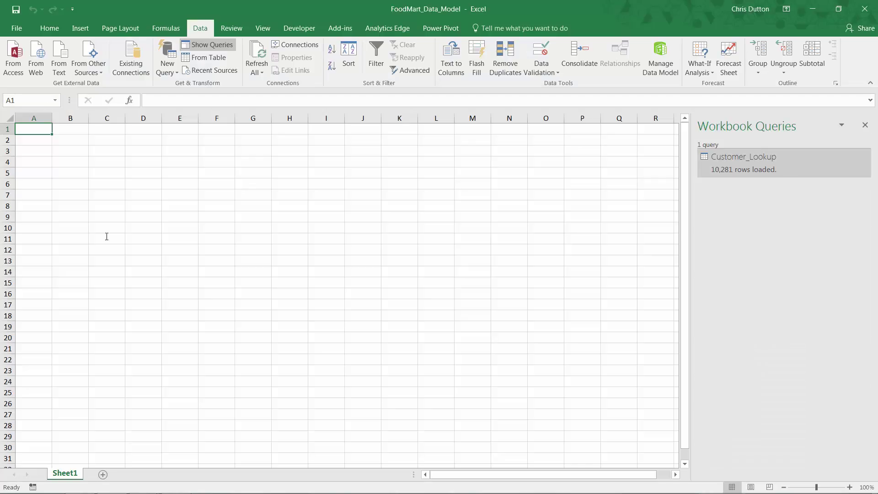